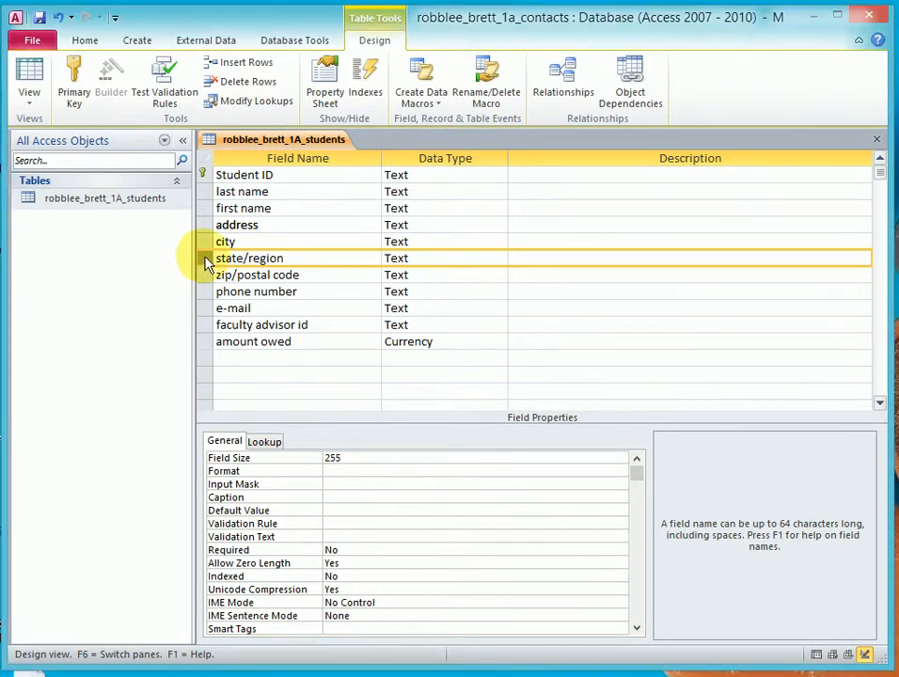
Step: Set the field size of the state/region field to 2
{"action": "left_click", "coordinate": [345, 460]}
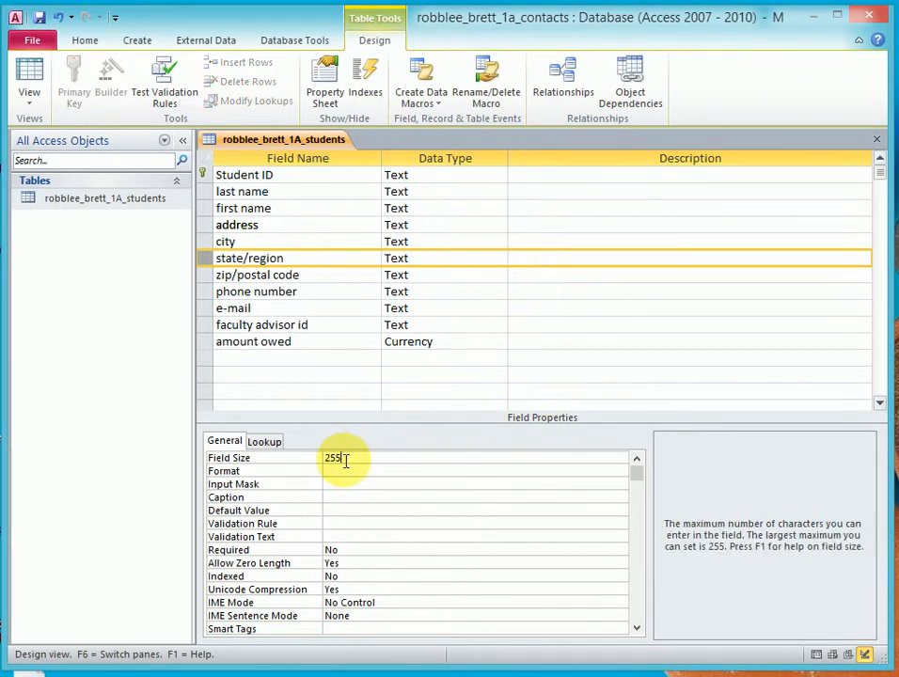
{"action": "key", "text": "BackSpace"}
{"action": "key", "text": "BackSpace"}
{"action": "key", "text": "BackSpace"}
{"action": "type", "text": "2"}
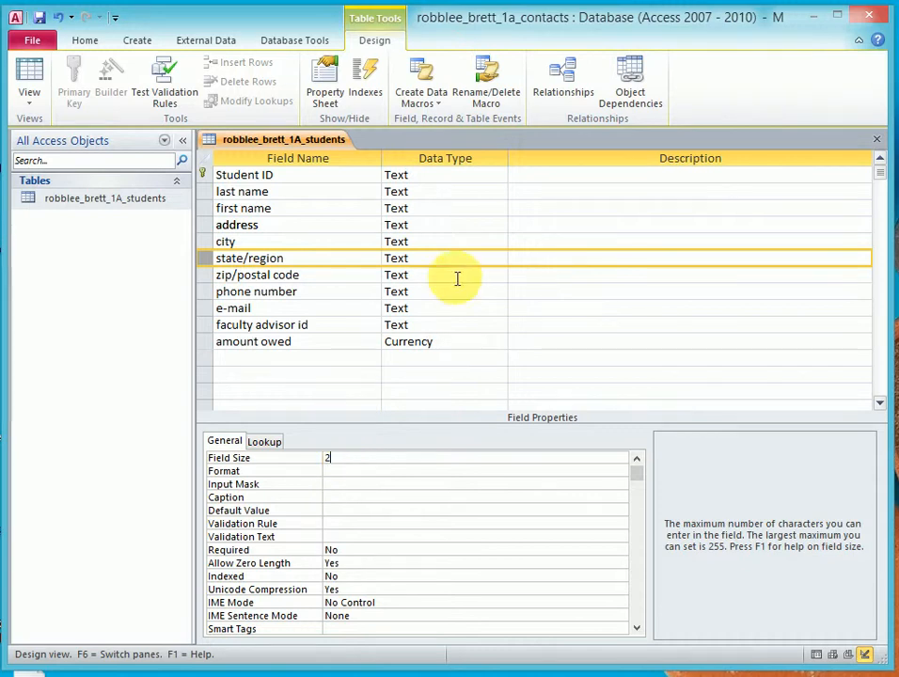
Step: Enter "two-character state" as the description of the state/region field
{"action": "left_click", "coordinate": [547, 258]}
{"action": "scroll", "coordinate": [547, 259], "scroll_direction": "down", "scroll_amount": 2}
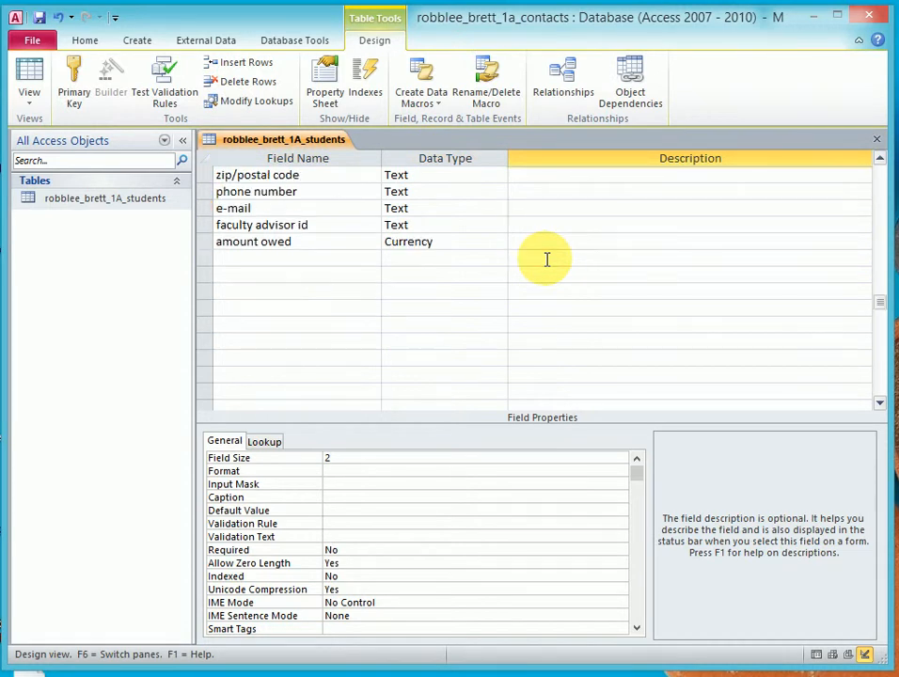
{"action": "type", "text": "two-ch"}
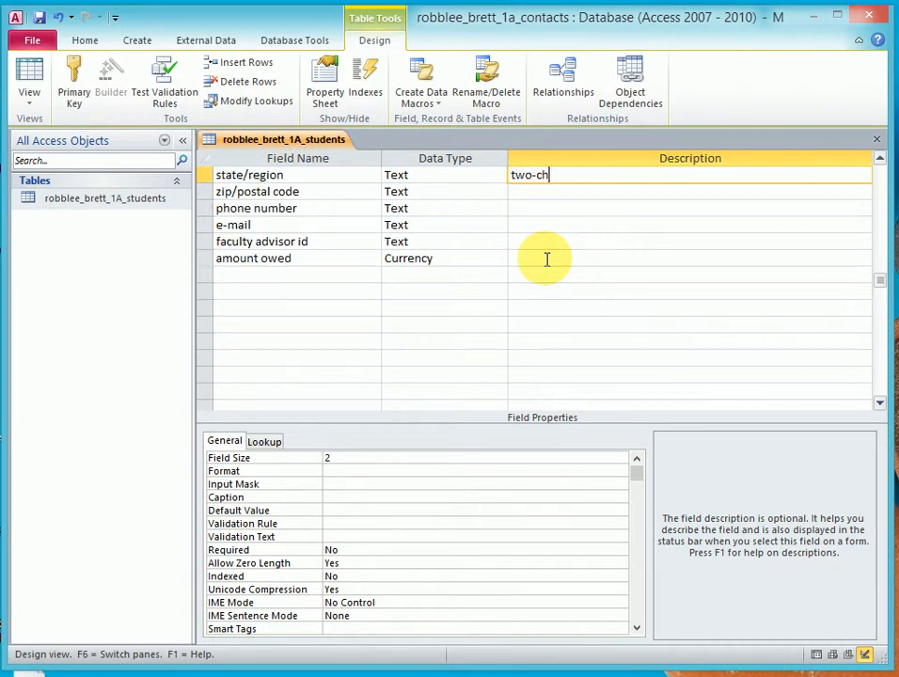
{"action": "type", "text": "aracter state"}
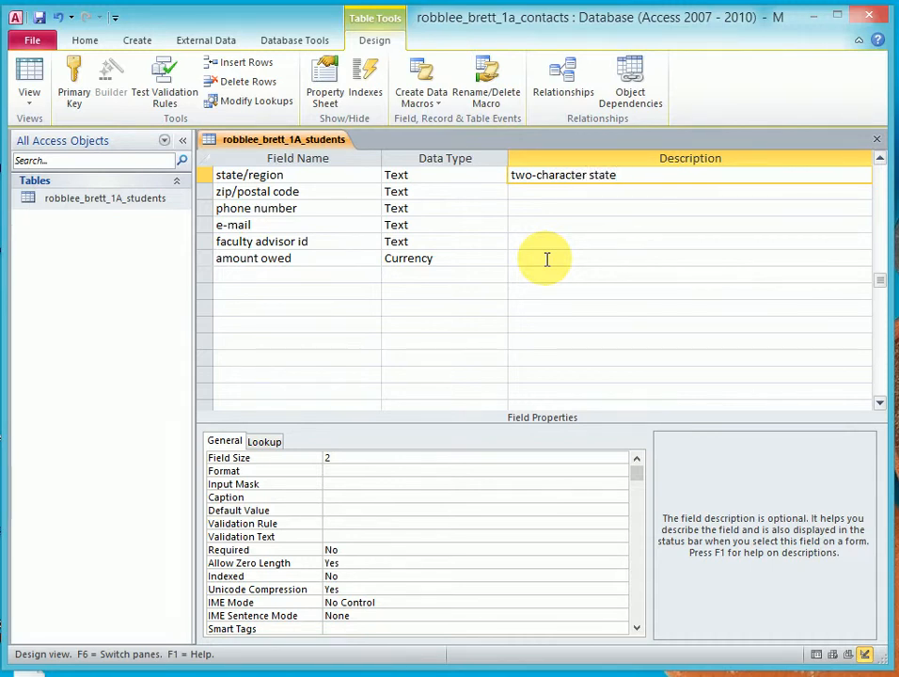
{"action": "left_click", "coordinate": [269, 175]}
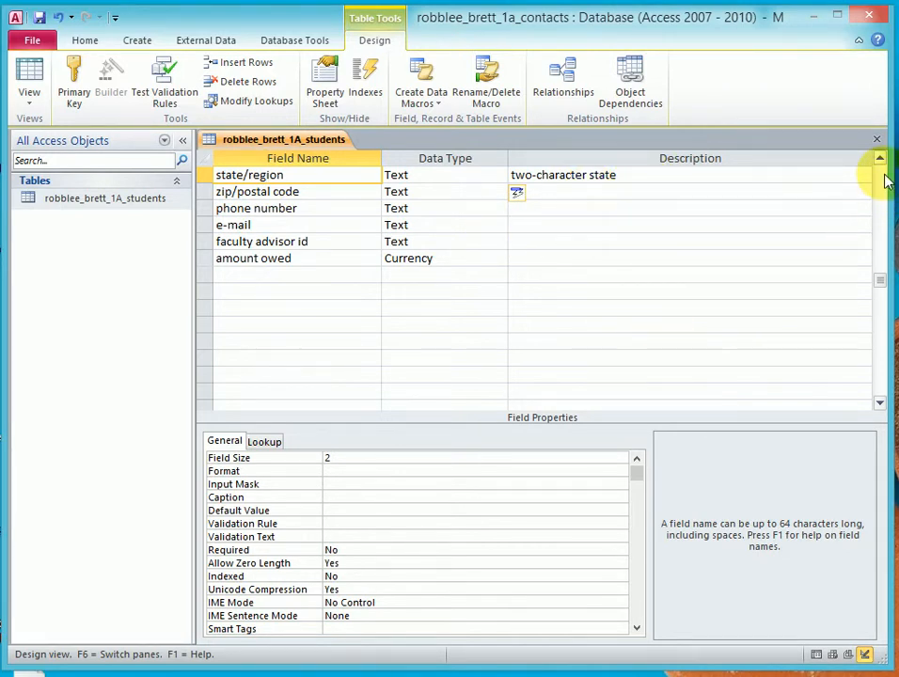
Step: Set the Student ID field's size to 7 and enter its description as "7-digit student ID number"
{"action": "left_click", "coordinate": [883, 179]}
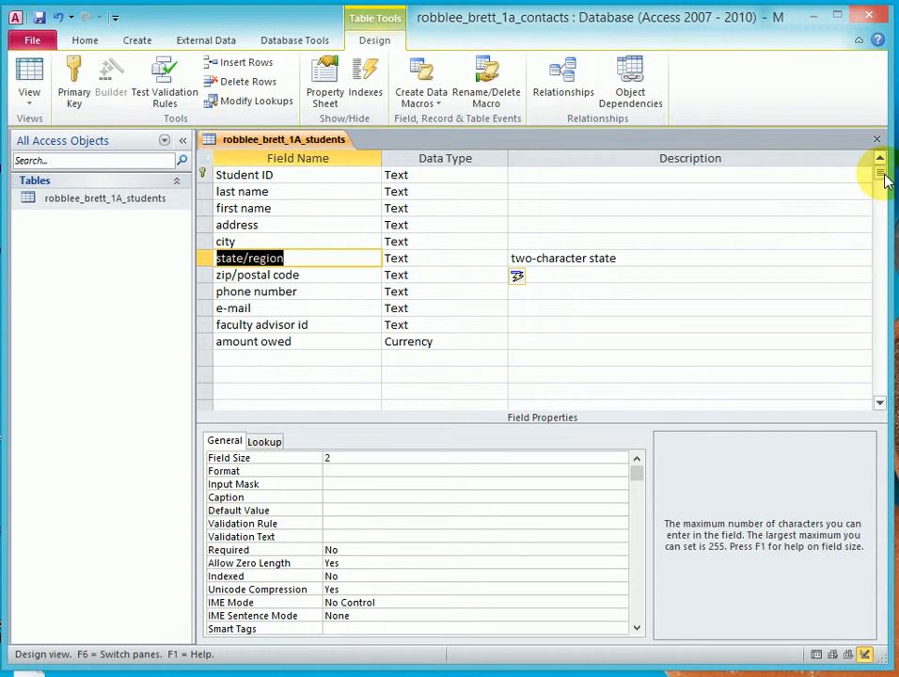
{"action": "left_click", "coordinate": [296, 176]}
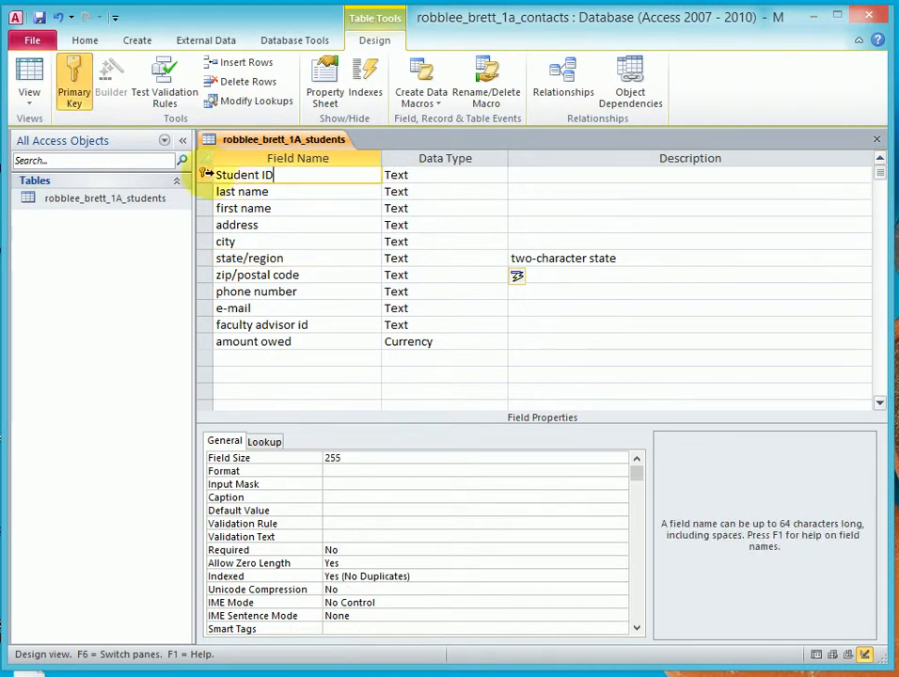
{"action": "left_click", "coordinate": [354, 456]}
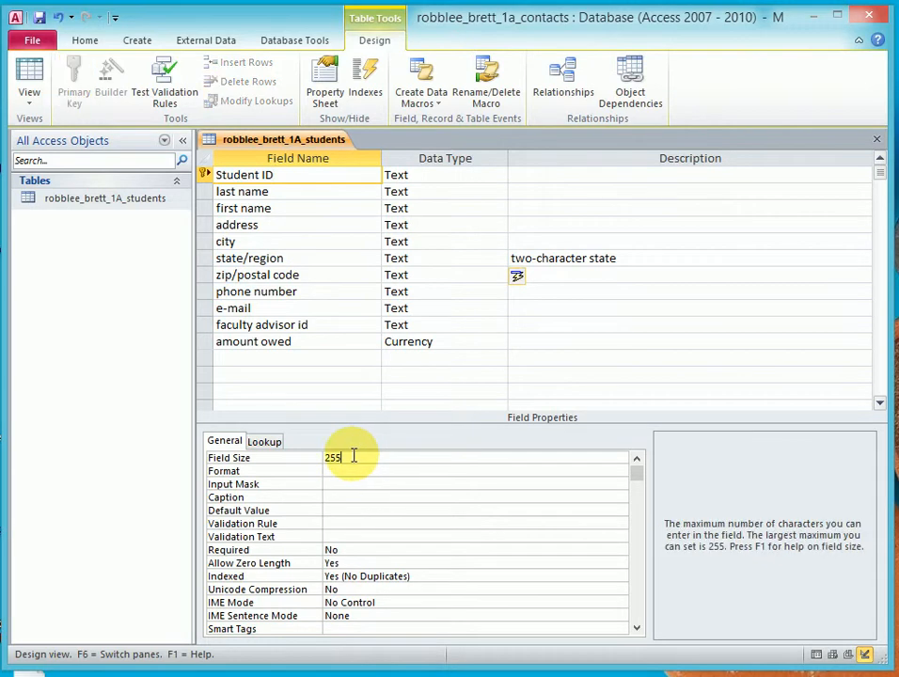
{"action": "key", "text": "BackSpace"}
{"action": "key", "text": "BackSpace"}
{"action": "key", "text": "BackSpace"}
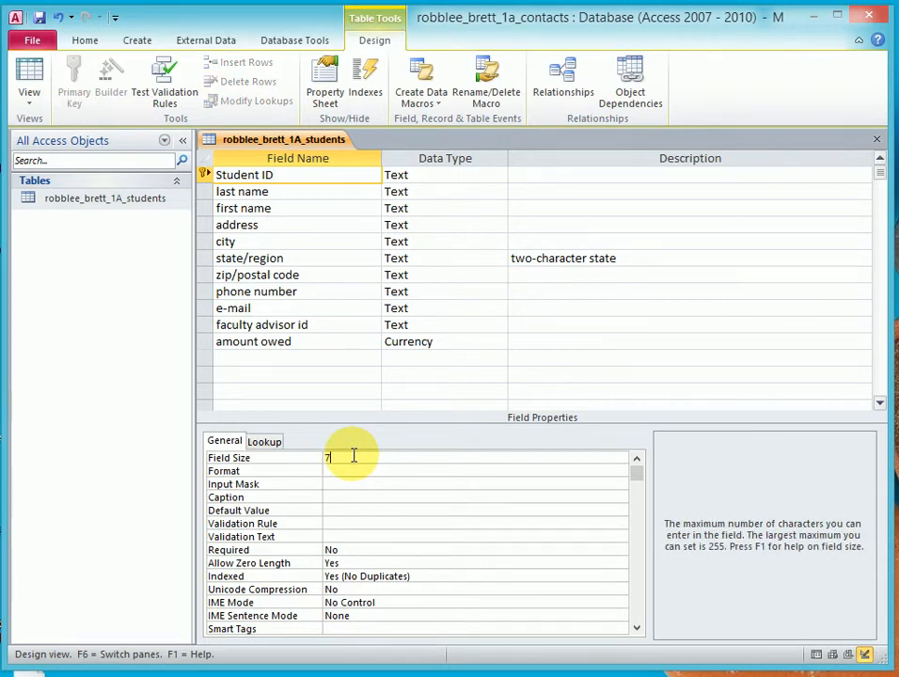
{"action": "key", "text": "Return"}
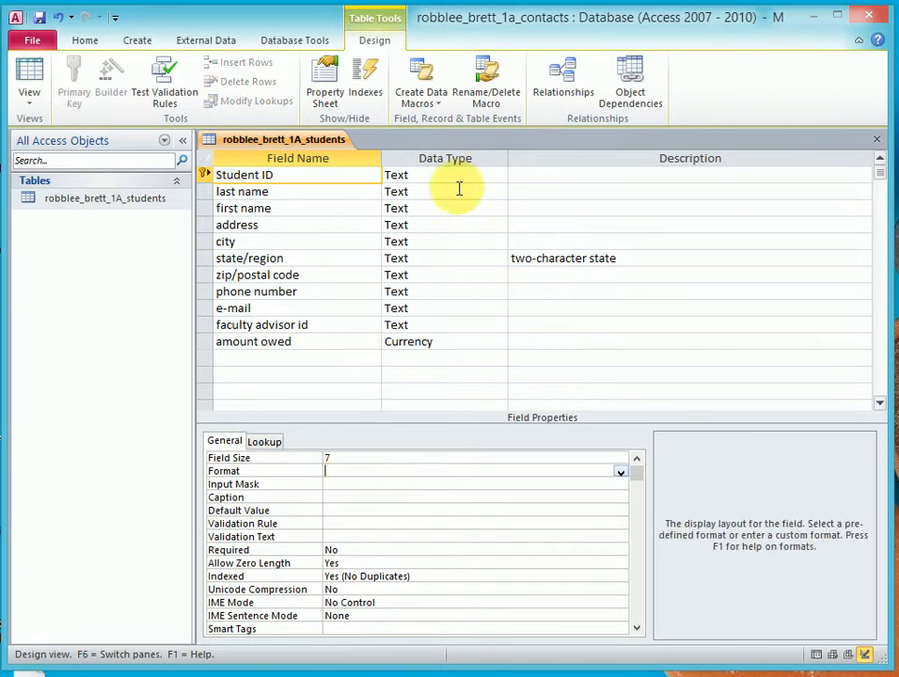
{"action": "left_click", "coordinate": [610, 177]}
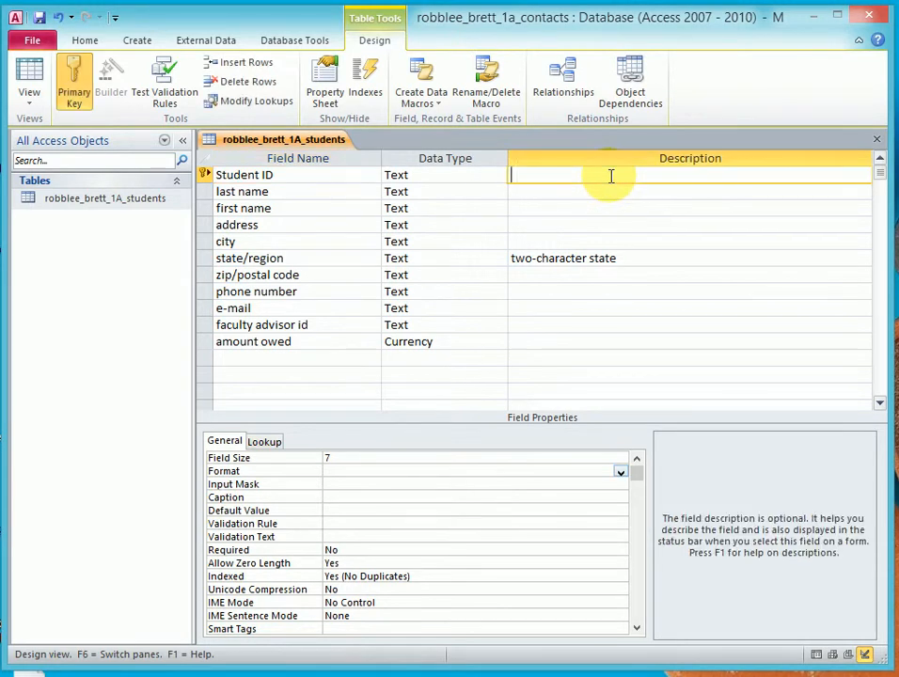
{"action": "type", "text": "7-digit student ID number"}
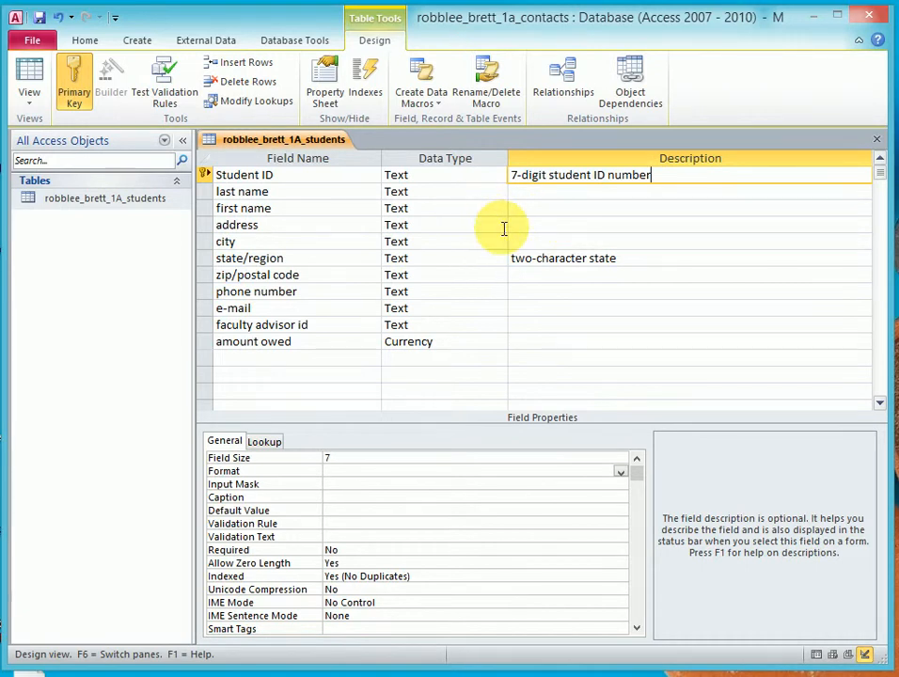
Step: Set the faculty advisor id field's size to 8 and start its description with "Eight-character"
{"action": "left_click", "coordinate": [268, 324]}
{"action": "left_click", "coordinate": [361, 459]}
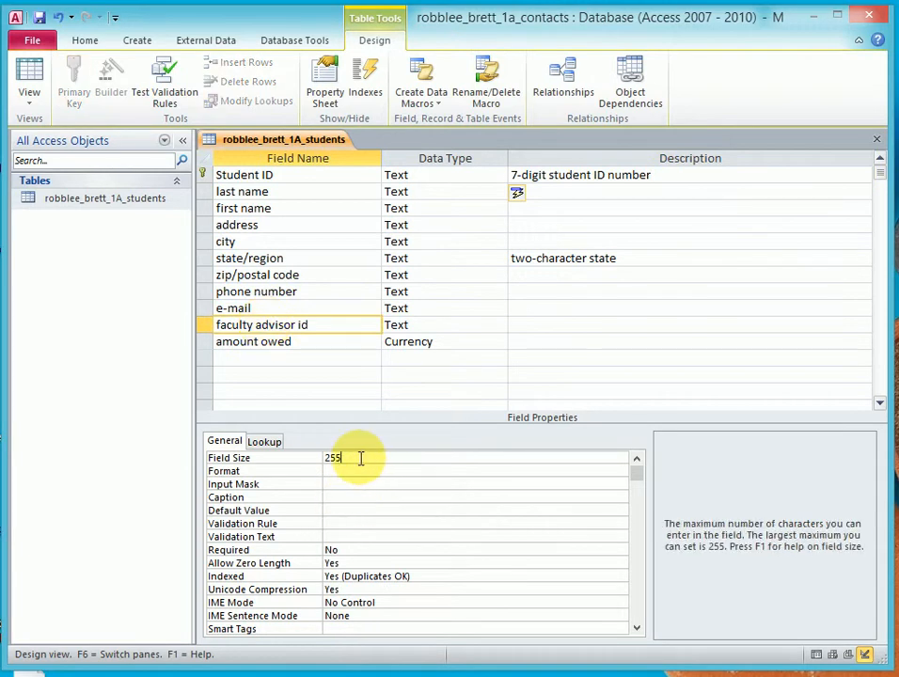
{"action": "key", "text": "BackSpace"}
{"action": "key", "text": "BackSpace"}
{"action": "key", "text": "BackSpace"}
{"action": "type", "text": "8"}
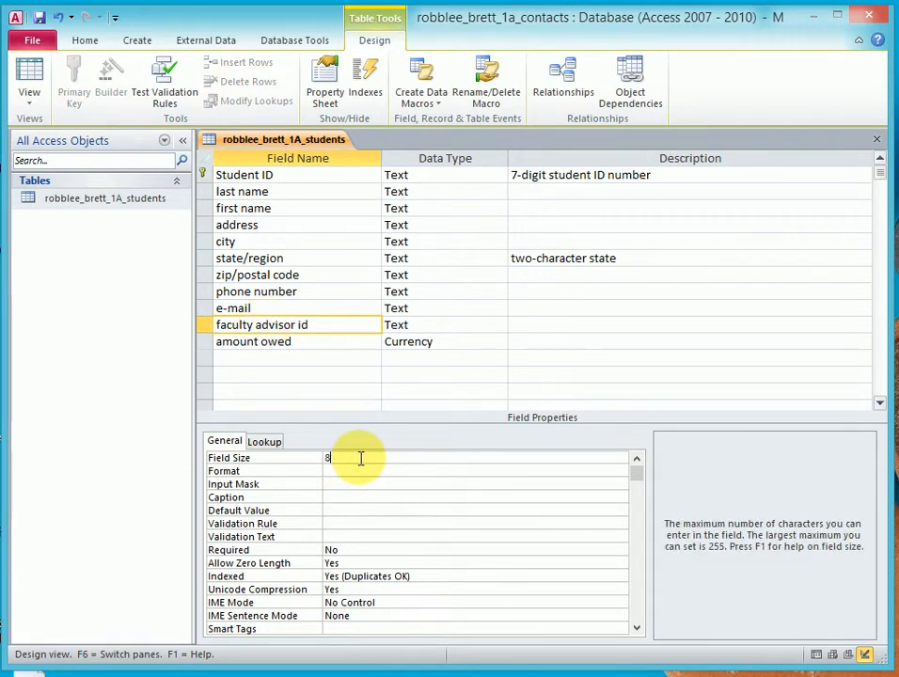
{"action": "left_click", "coordinate": [576, 328]}
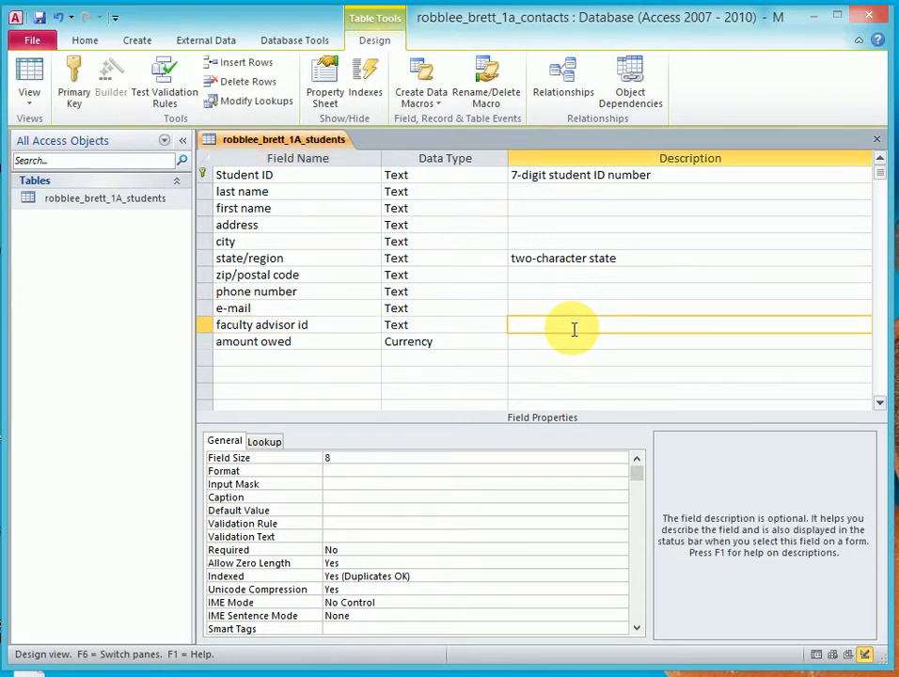
{"action": "type", "text": "Eight-character"}
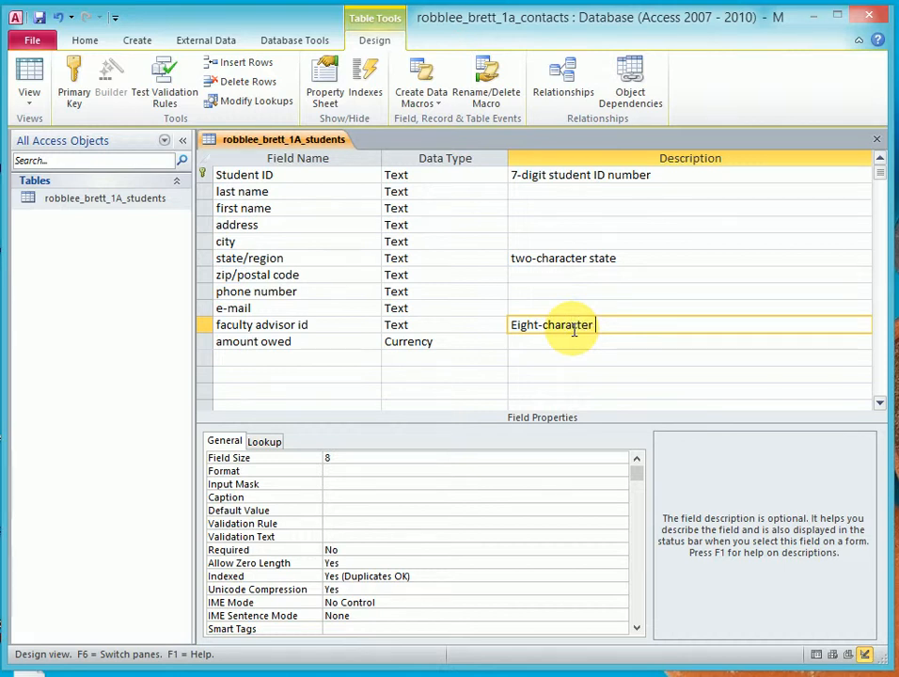
{"action": "type", "text": " faculty ID"}
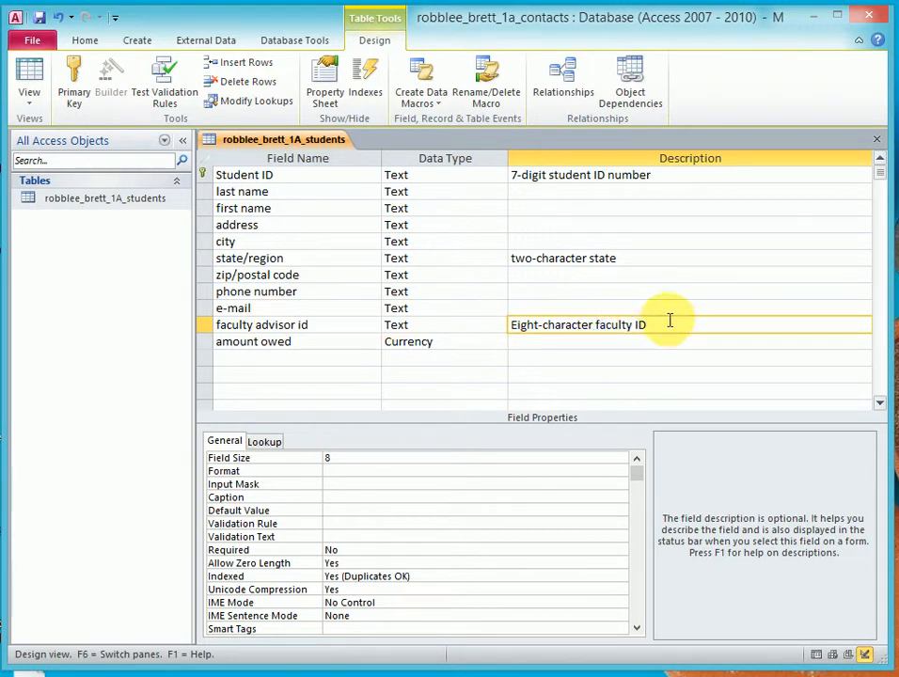
{"action": "key", "text": "BackSpace"}
{"action": "key", "text": "BackSpace"}
{"action": "key", "text": "BackSpace"}
{"action": "key", "text": "BackSpace"}
{"action": "key", "text": "BackSpace"}
{"action": "key", "text": "BackSpace"}
{"action": "key", "text": "BackSpace"}
{"action": "key", "text": "BackSpace"}
{"action": "key", "text": "BackSpace"}
{"action": "key", "text": "BackSpace"}
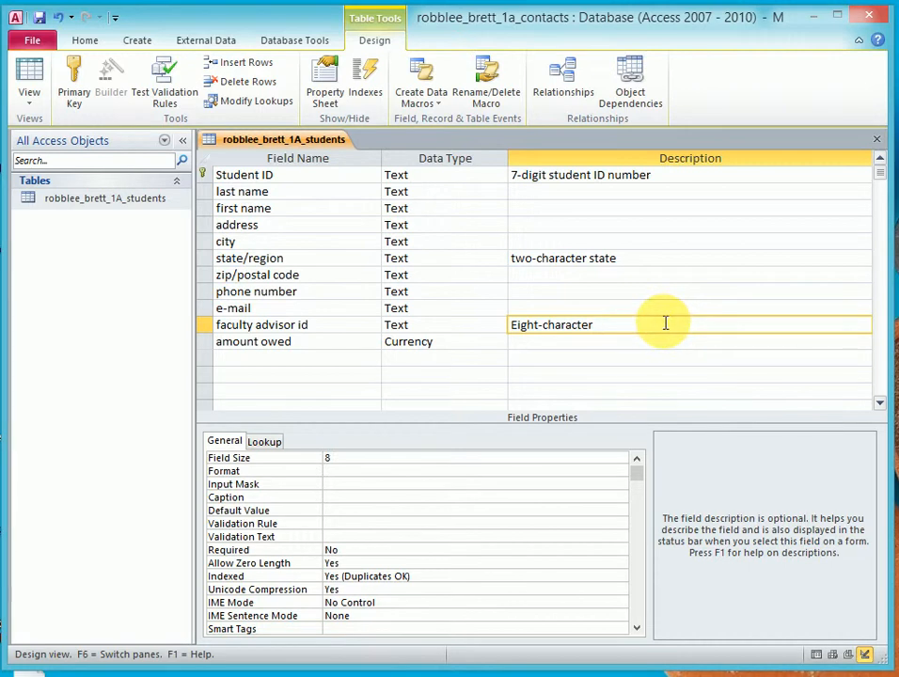
Step: Complete the faculty advisor id description so it reads "Eight-character ID of faculty member assigned as advisor"
{"action": "type", "text": "ID of faculty "}
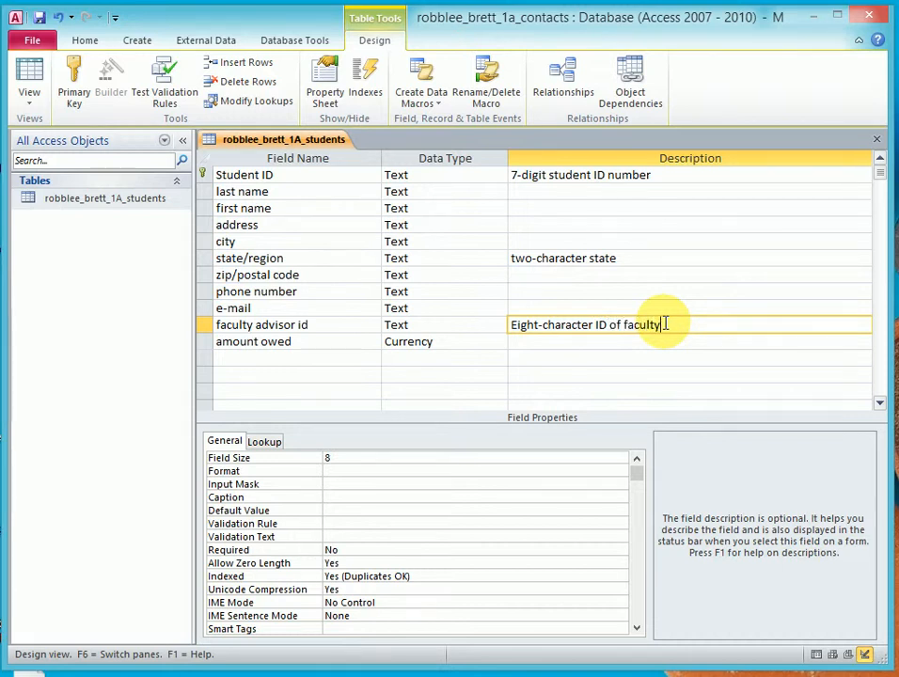
{"action": "type", "text": "member as"}
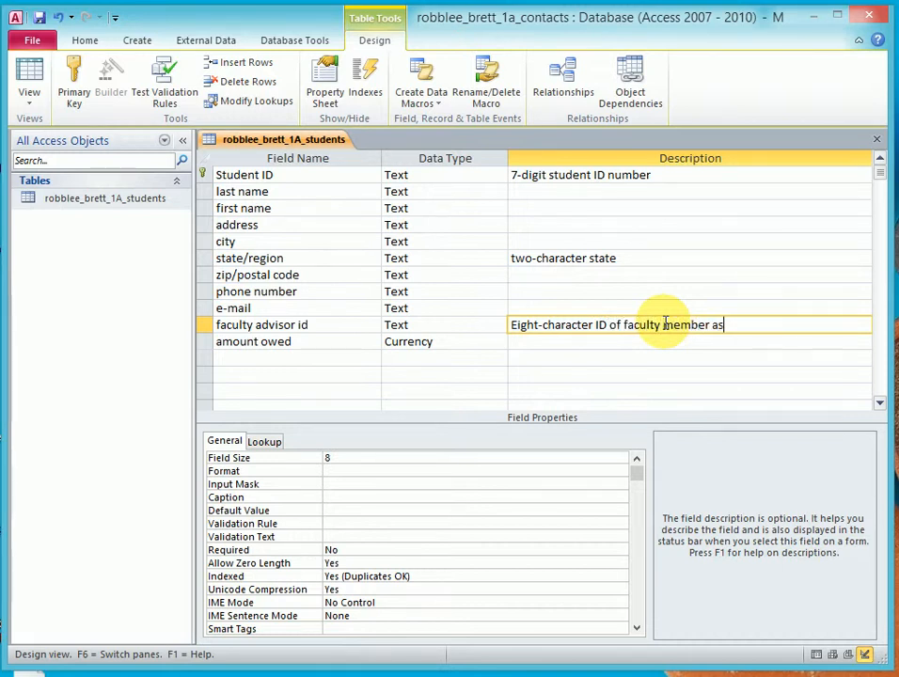
{"action": "type", "text": "signed as a"}
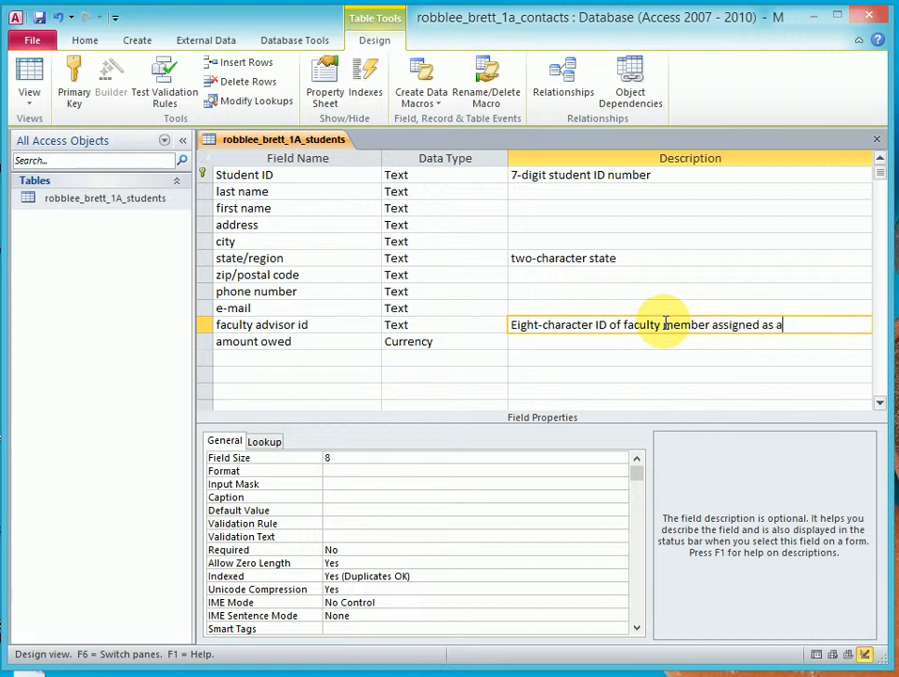
{"action": "type", "text": "dvisor"}
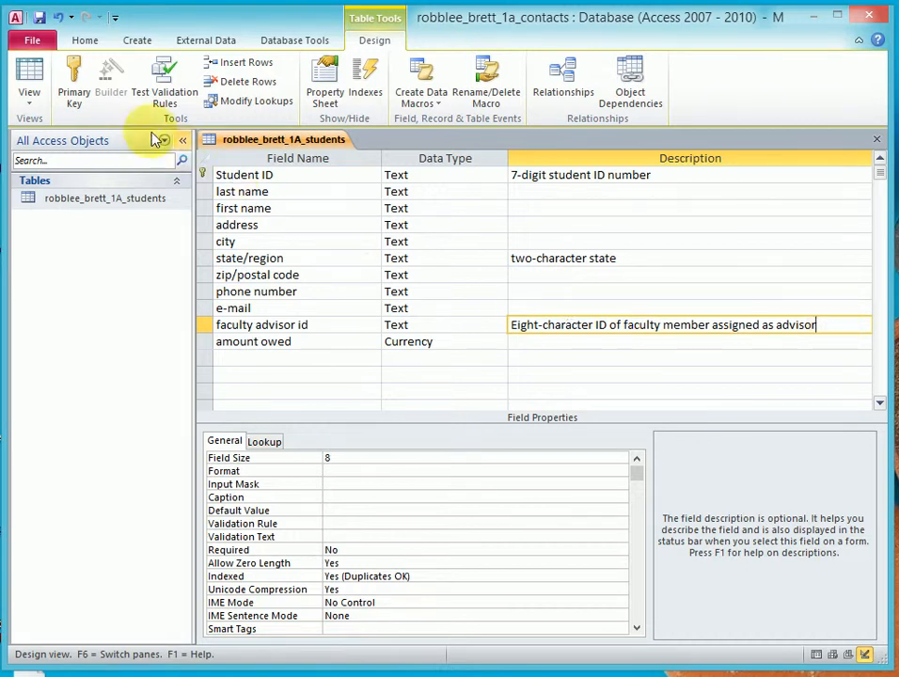
Step: Save the table design and accept the possible data loss from the shortened field sizes
{"action": "left_click", "coordinate": [40, 21]}
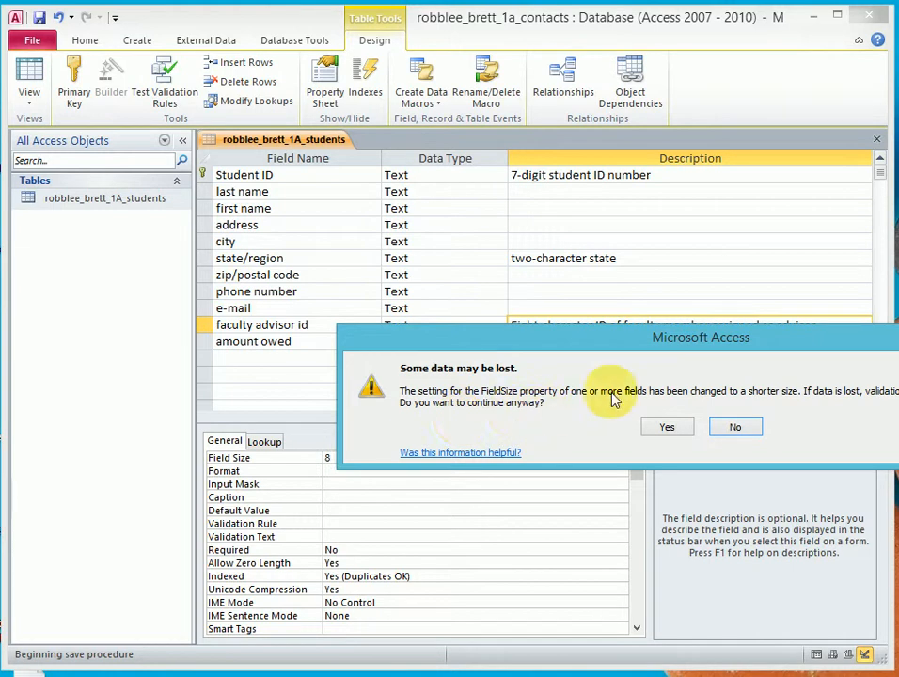
{"action": "left_click_drag", "start_coordinate": [707, 329], "coordinate": [594, 391]}
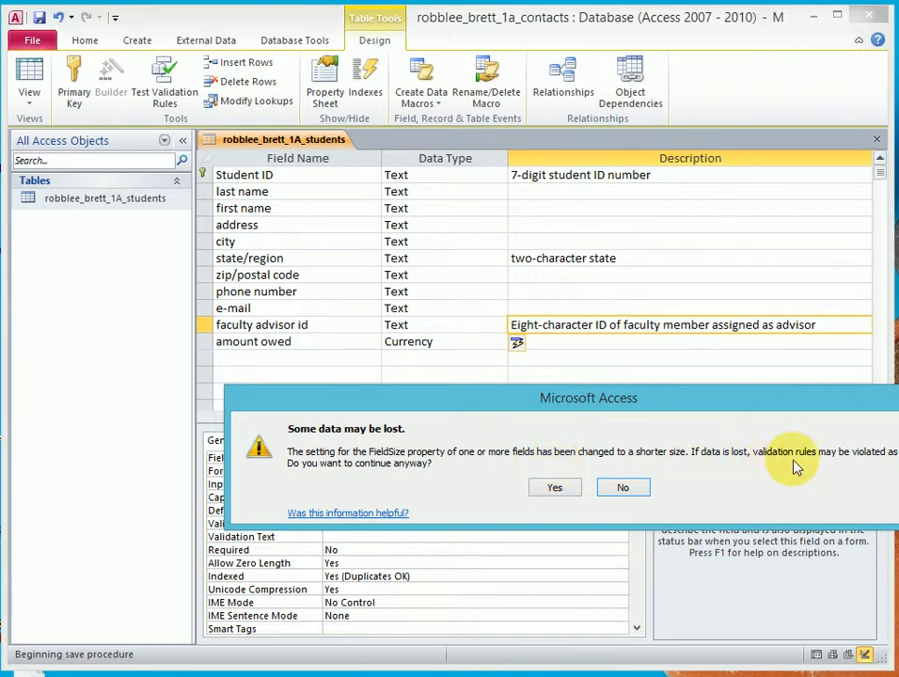
{"action": "left_click", "coordinate": [555, 489]}
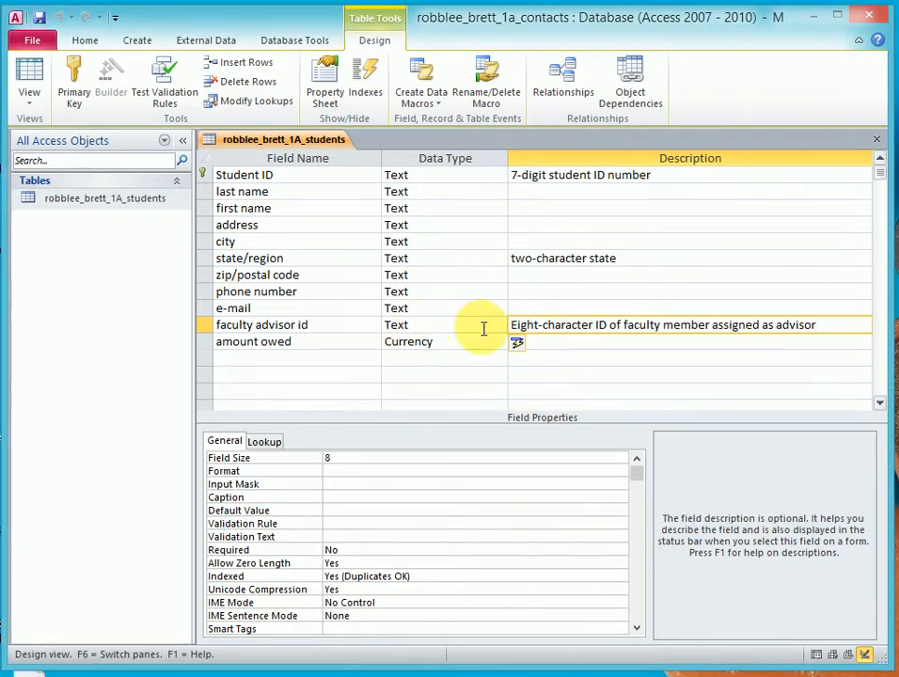
Step: Check the field sizes of the Student ID, state/region and faculty advisor id fields
{"action": "left_click", "coordinate": [230, 175]}
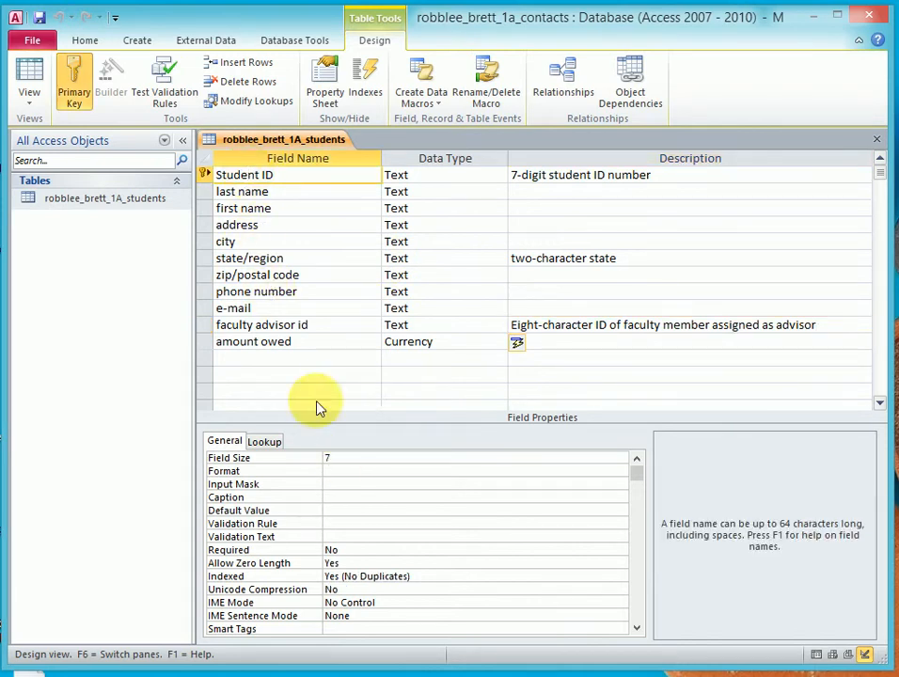
{"action": "left_click", "coordinate": [233, 259]}
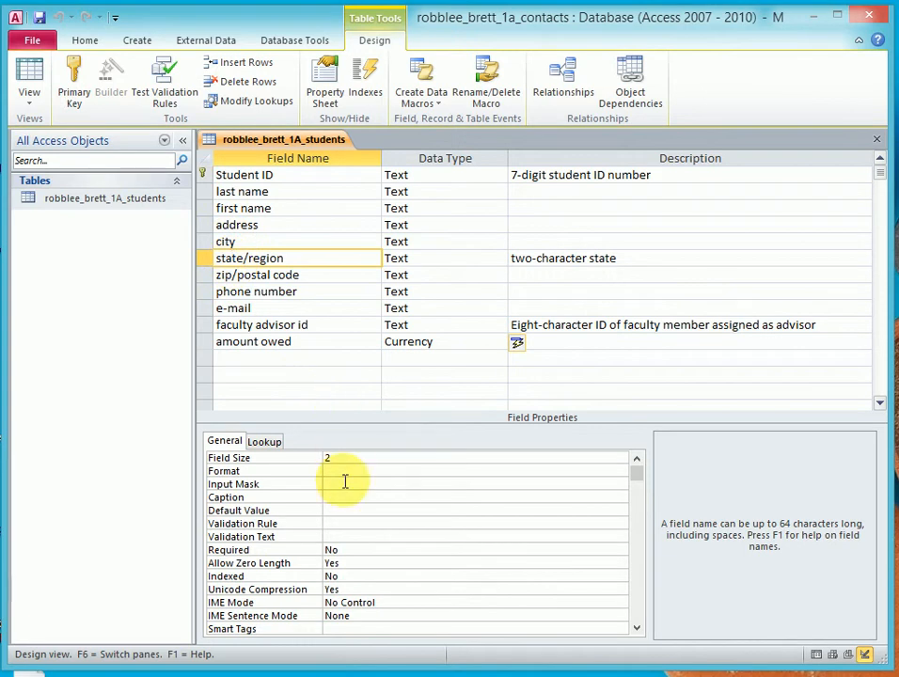
{"action": "left_click", "coordinate": [262, 324]}
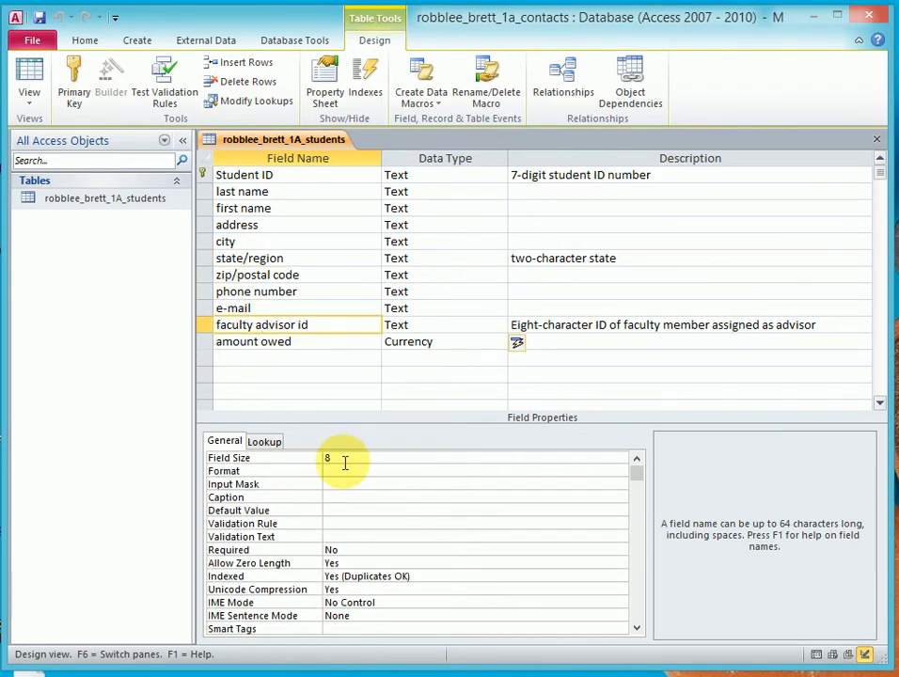